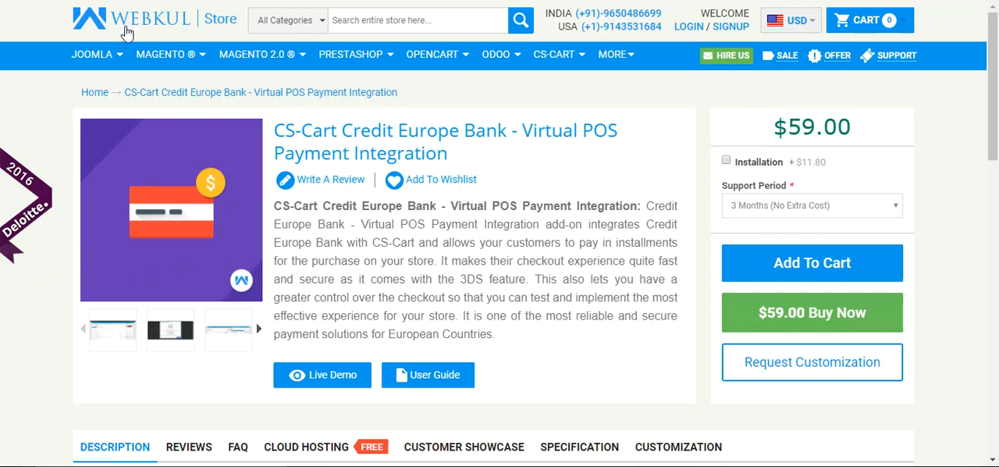
Go from the add-on's product page to the store's admin panel and open the add-ons management page
{"action": "mouse_move", "coordinate": [187, 62]}
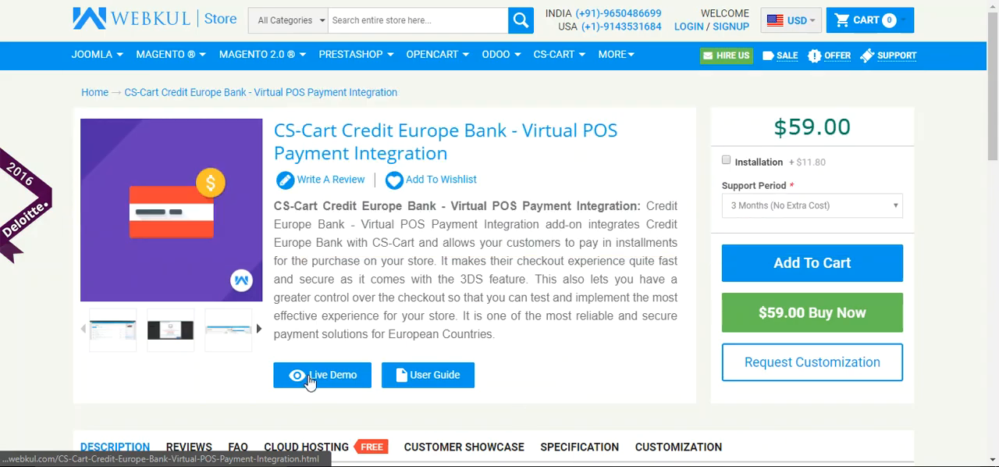
{"action": "left_click", "coordinate": [310, 378]}
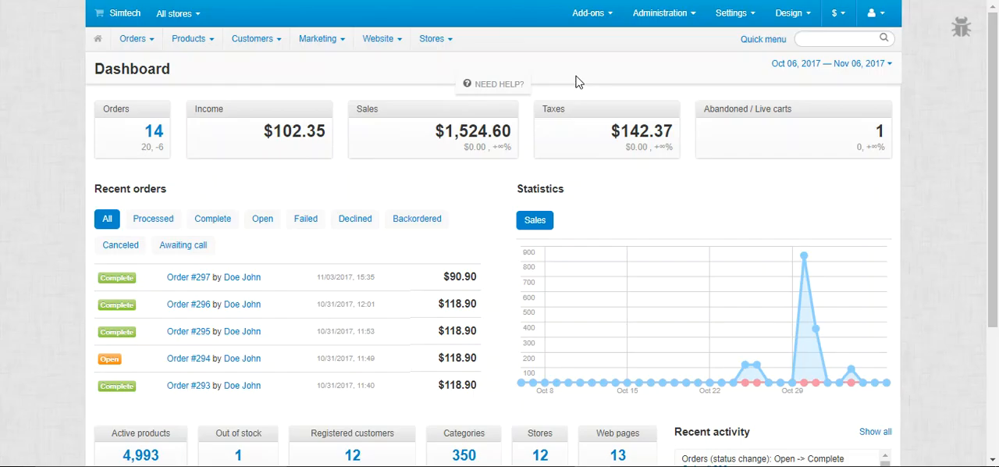
{"action": "mouse_move", "coordinate": [601, 16]}
{"action": "left_click", "coordinate": [610, 41]}
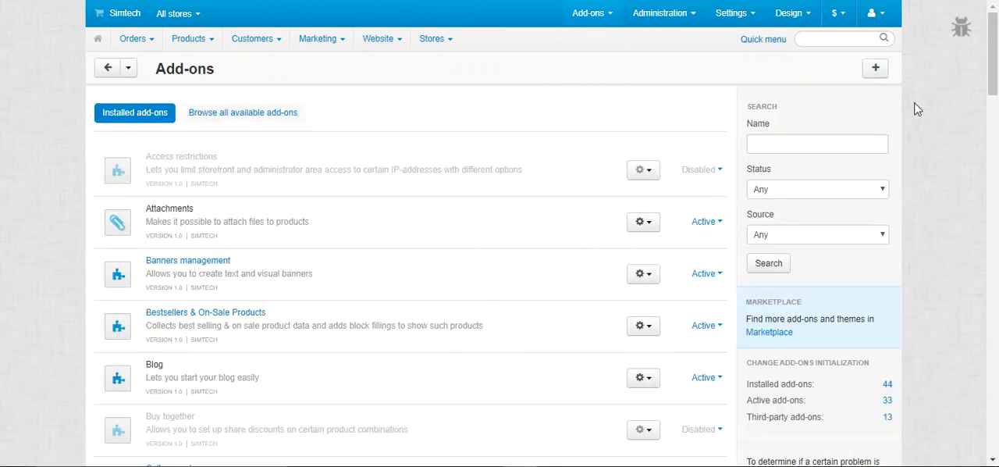
Upload and install the local archive credit_europe_bank_virtual_pos.zip, and filter the add-ons list by the Third-party source
{"action": "left_click", "coordinate": [876, 68]}
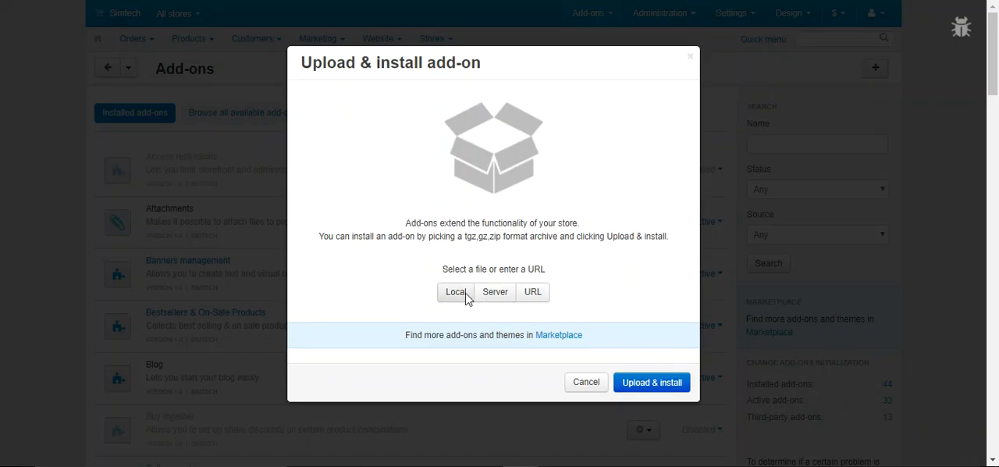
{"action": "left_click", "coordinate": [463, 295]}
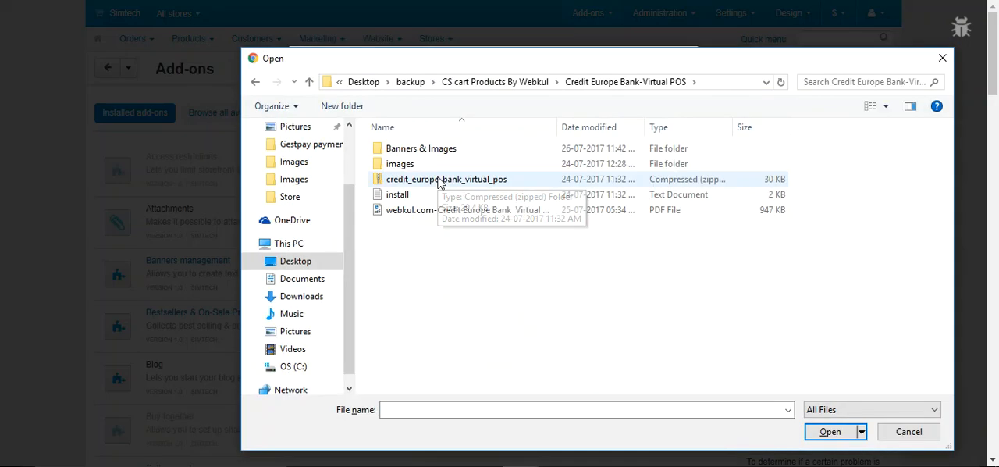
{"action": "double_click", "coordinate": [424, 189]}
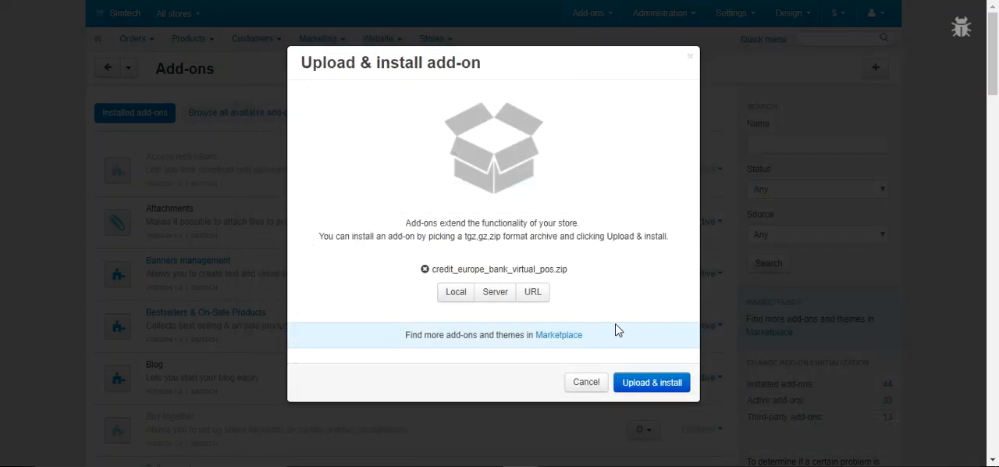
{"action": "left_click", "coordinate": [657, 384]}
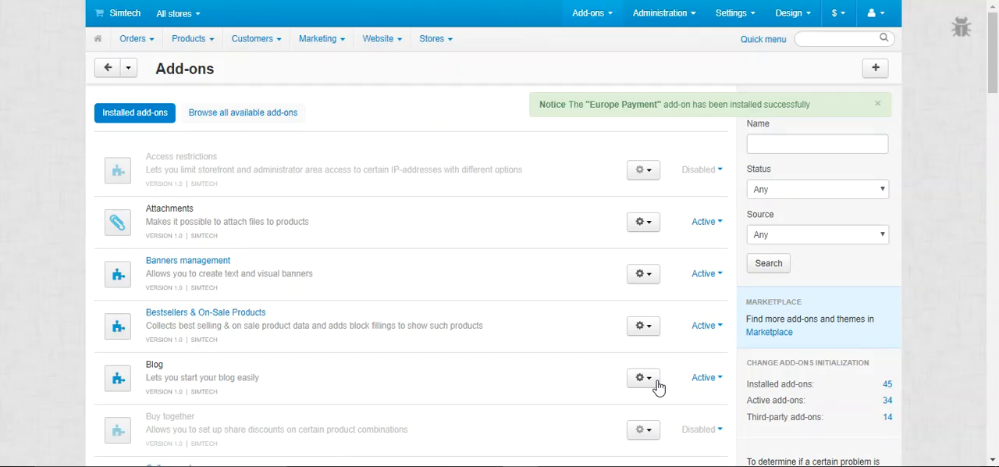
{"action": "left_click", "coordinate": [833, 234]}
{"action": "left_click", "coordinate": [829, 273]}
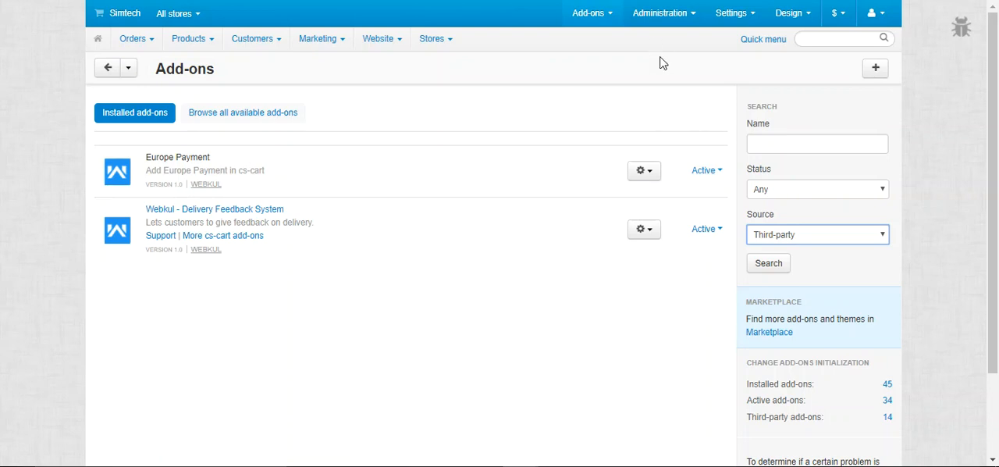
Start a new payment method in the store's payment methods and name it "Europe POS Payment Gateway"
{"action": "mouse_move", "coordinate": [669, 15]}
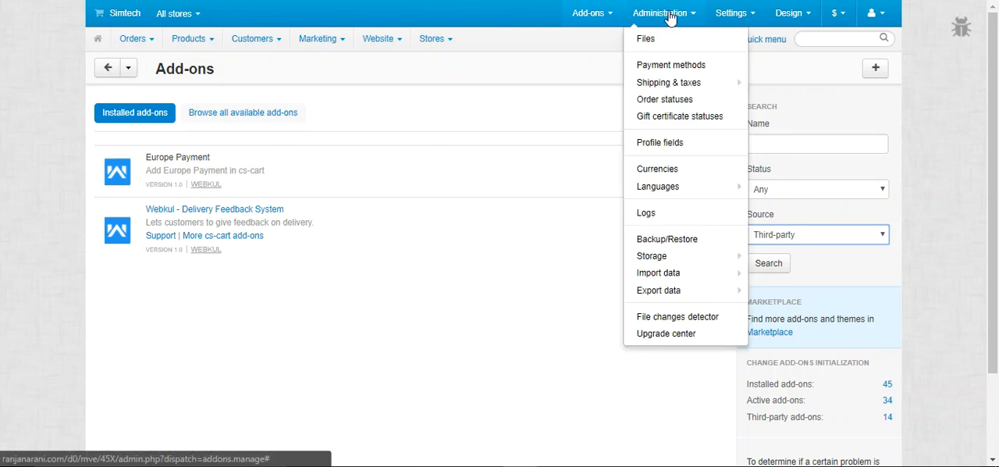
{"action": "left_click", "coordinate": [678, 67]}
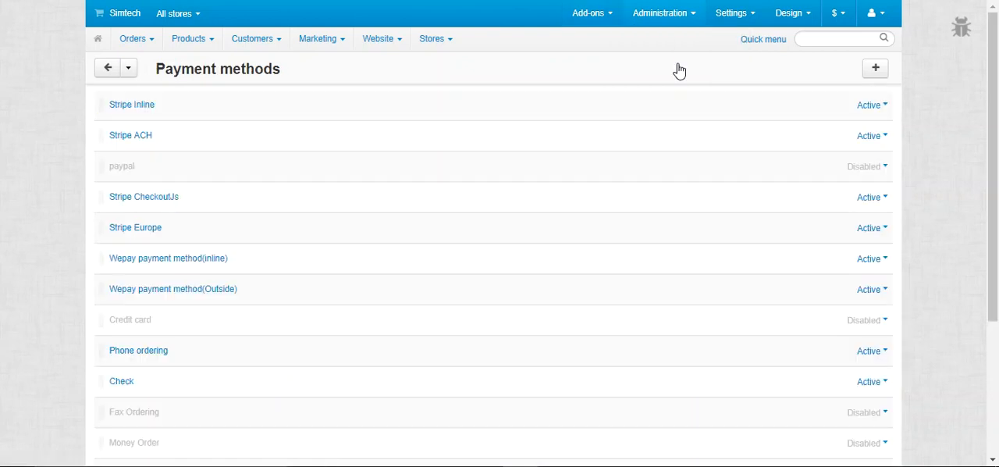
{"action": "left_click", "coordinate": [878, 70]}
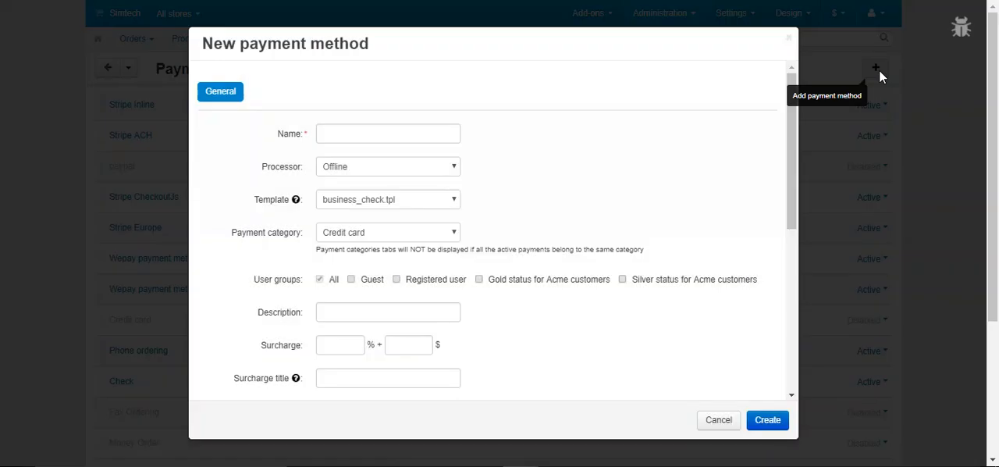
{"action": "left_click", "coordinate": [416, 136]}
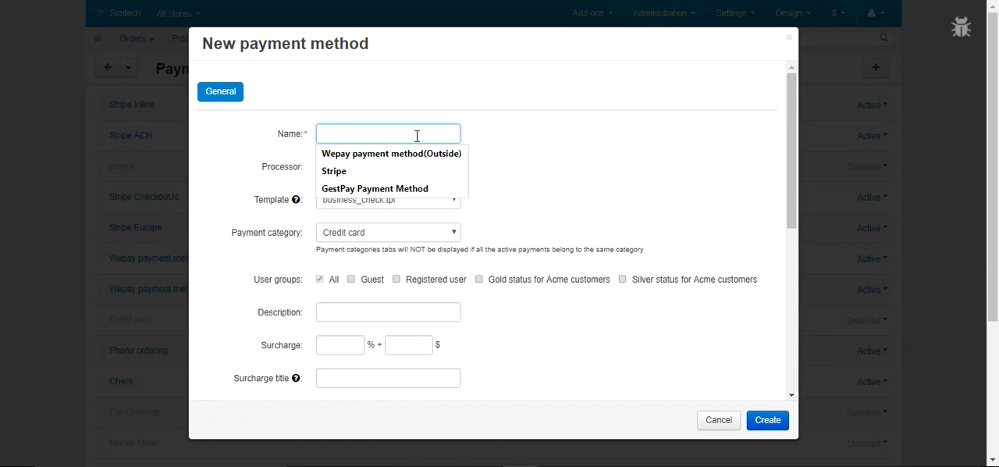
{"action": "type", "text": "E"}
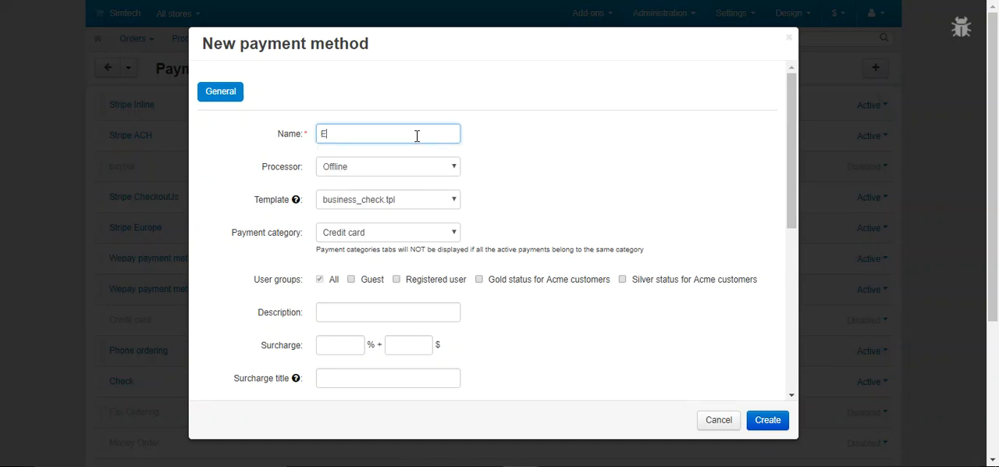
{"action": "type", "text": "urope POS Paymneet"}
{"action": "type", "text": "Gateway"}
Set the new payment method's processor to Europe Payment Gateway (Inline)
{"action": "left_click", "coordinate": [421, 168]}
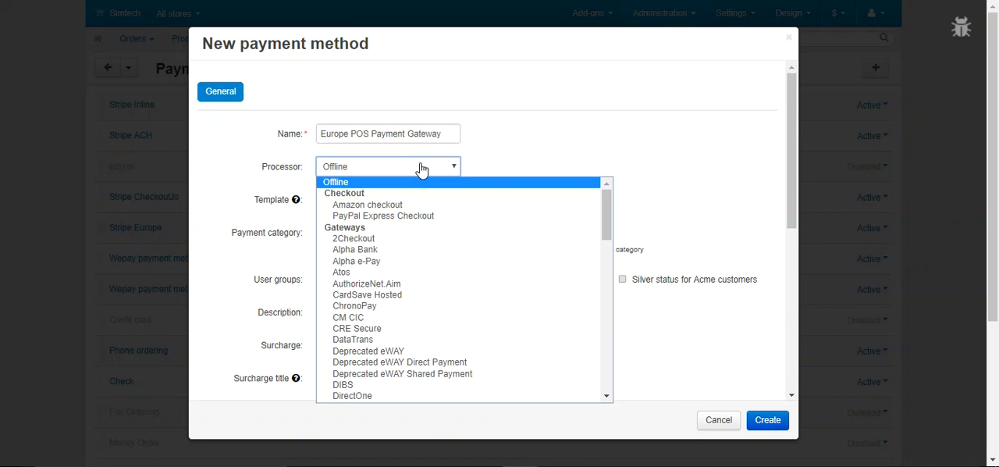
{"action": "type", "text": "cr"}
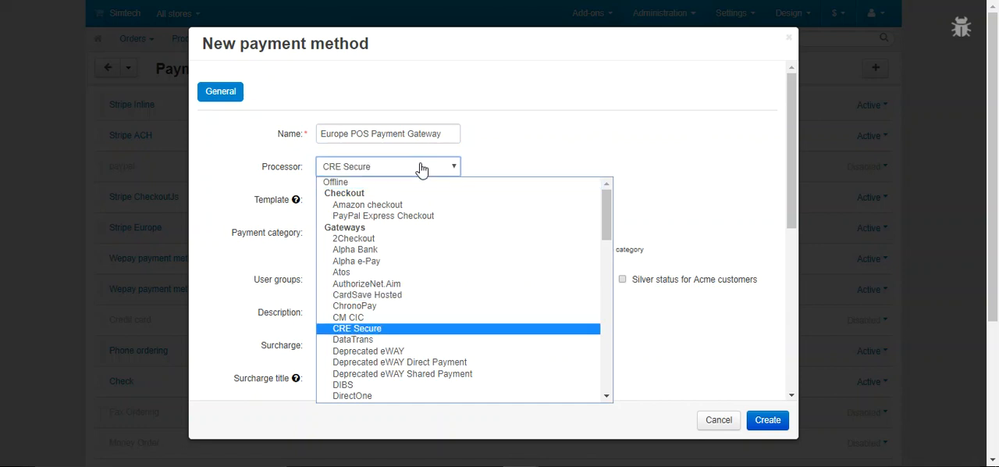
{"action": "scroll", "coordinate": [425, 303], "scroll_direction": "down", "scroll_amount": 3}
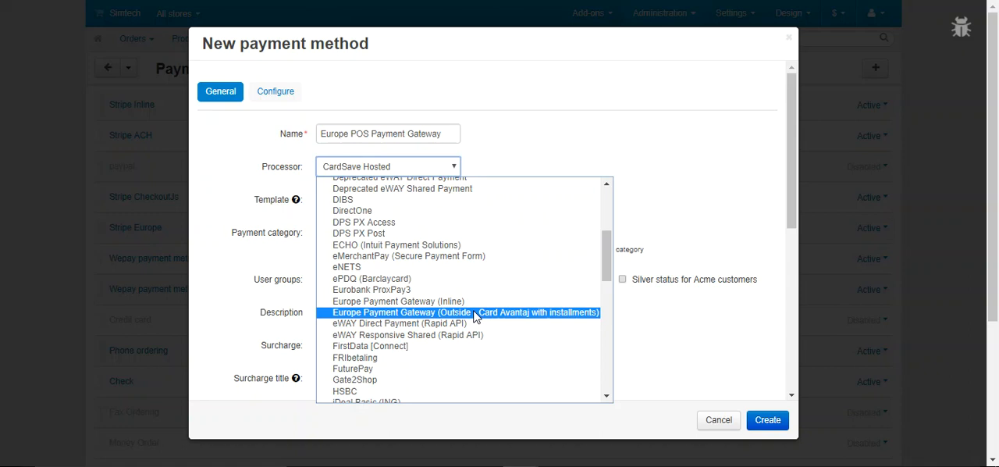
{"action": "key", "text": "Up"}
{"action": "key", "text": "Return"}
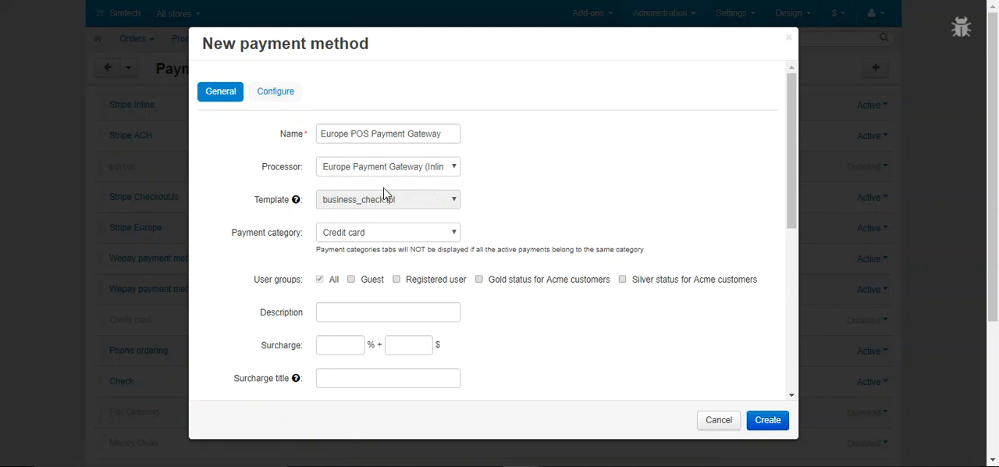
Open the processor's configuration and go through the client ID, username, password, currency code and API post URL fields
{"action": "left_click", "coordinate": [286, 100]}
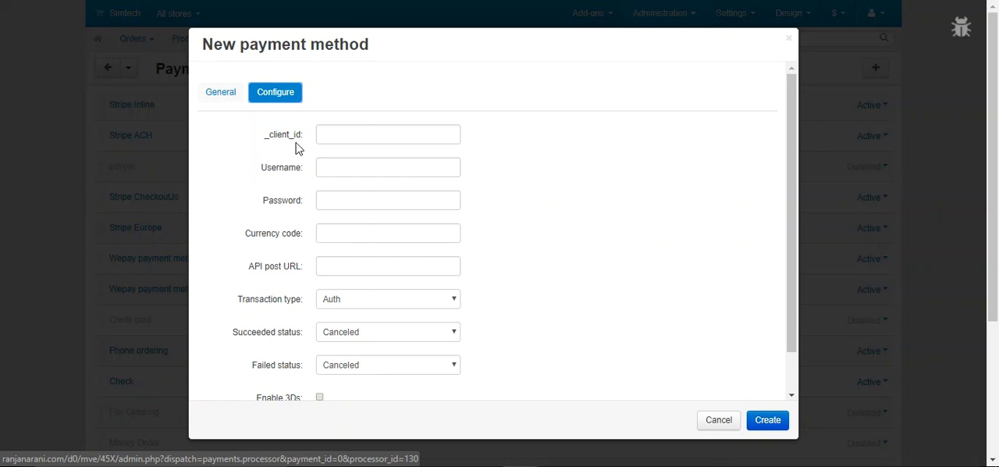
{"action": "left_click", "coordinate": [377, 129]}
{"action": "left_click", "coordinate": [369, 166]}
{"action": "left_click", "coordinate": [377, 201]}
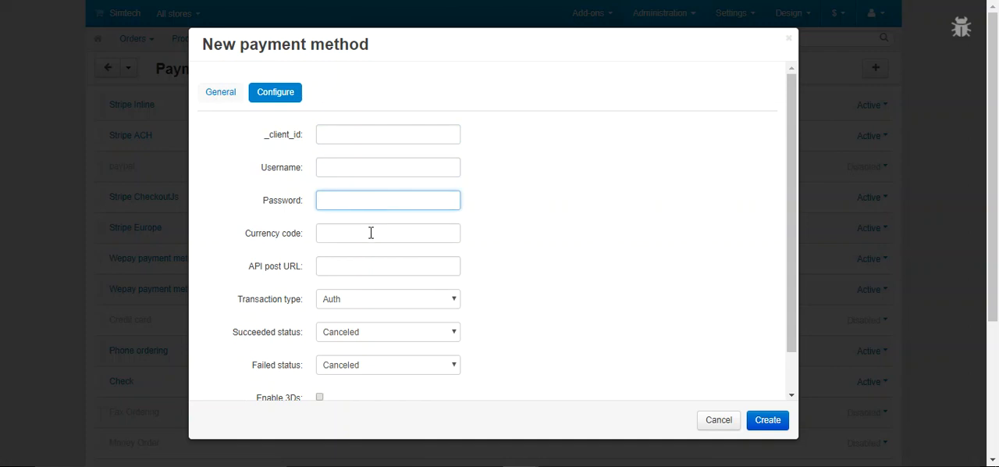
{"action": "left_click", "coordinate": [371, 235]}
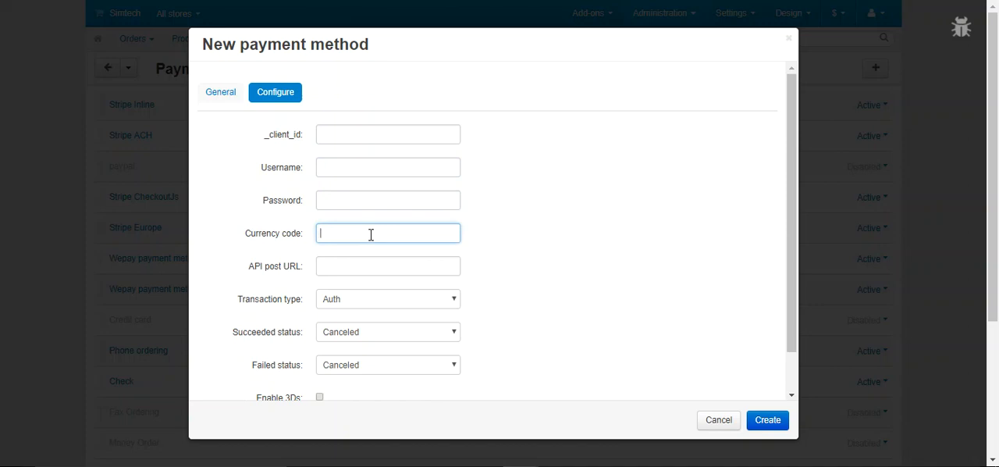
{"action": "left_click", "coordinate": [370, 266]}
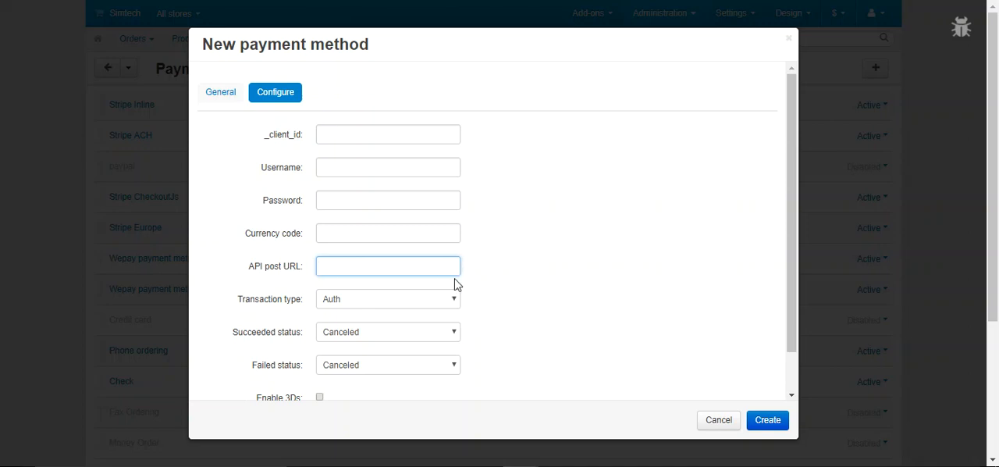
Select Auth as the transaction type, and set the succeeded status to Complete and the failed status to Failed
{"action": "scroll", "coordinate": [493, 281], "scroll_direction": "down", "scroll_amount": 2}
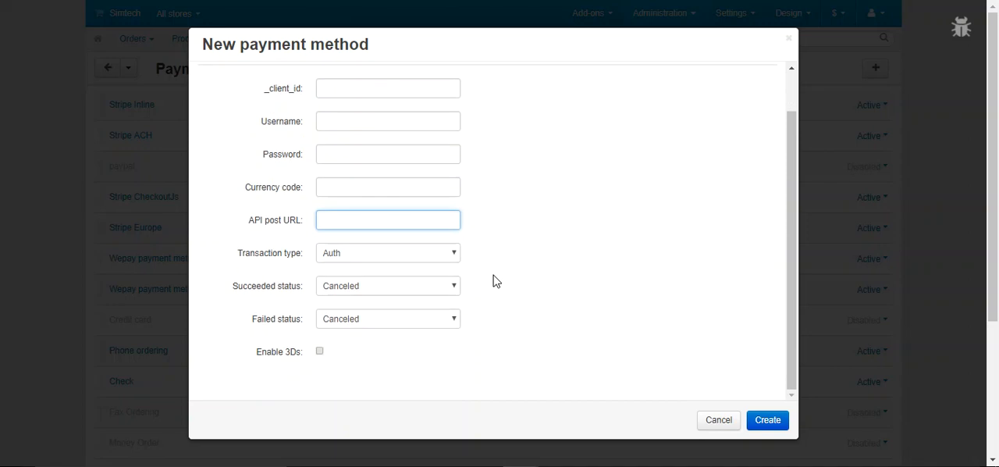
{"action": "left_click", "coordinate": [378, 260]}
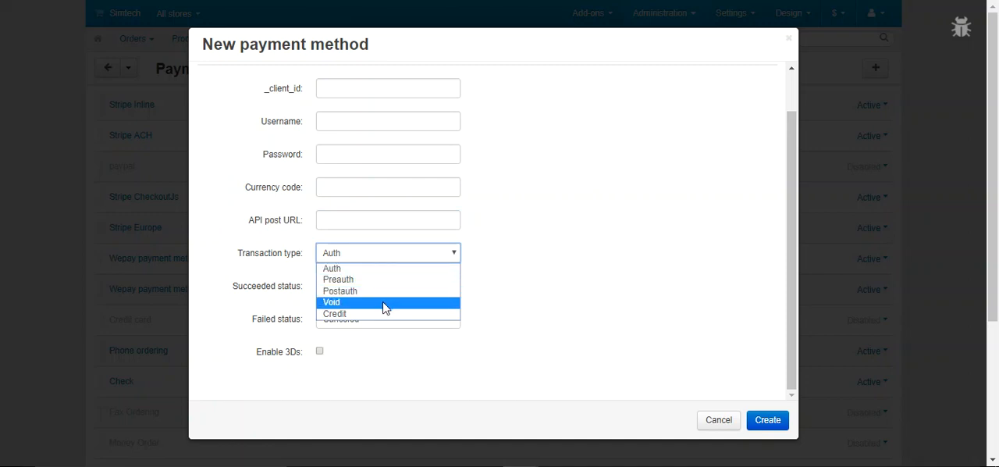
{"action": "left_click", "coordinate": [396, 267]}
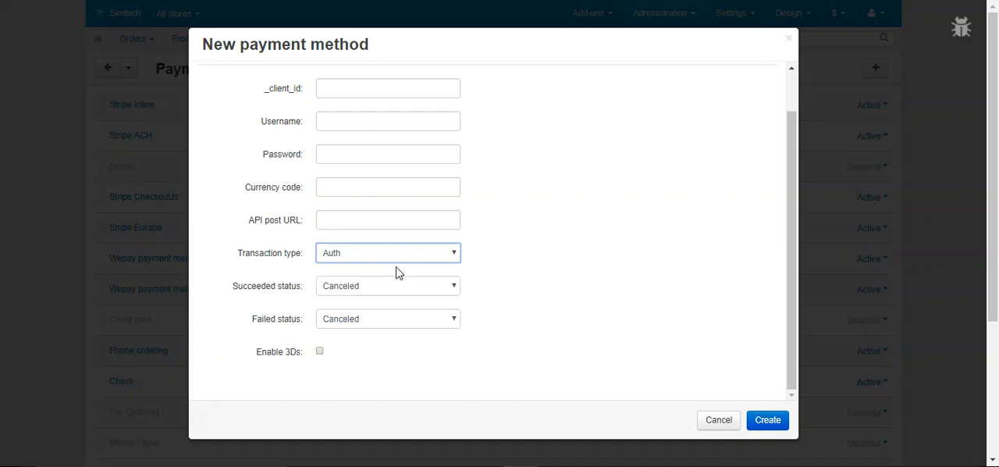
{"action": "left_click", "coordinate": [499, 275]}
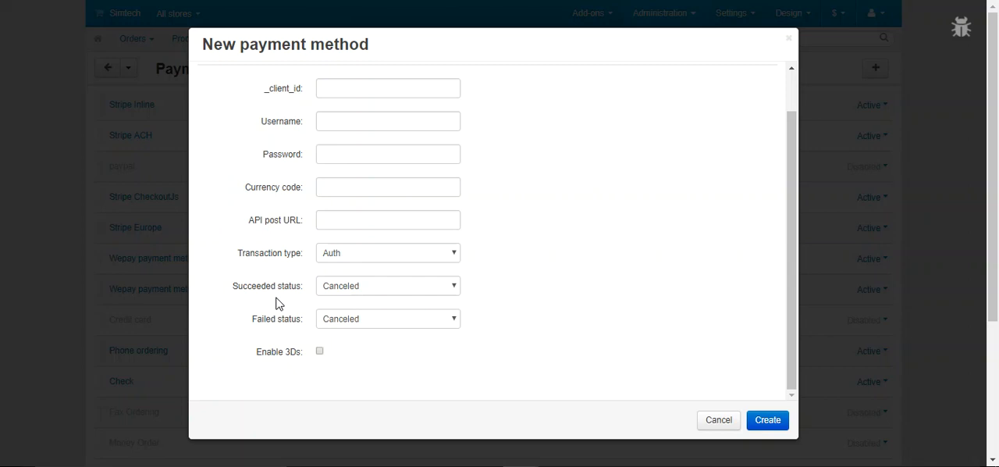
{"action": "left_click", "coordinate": [379, 290]}
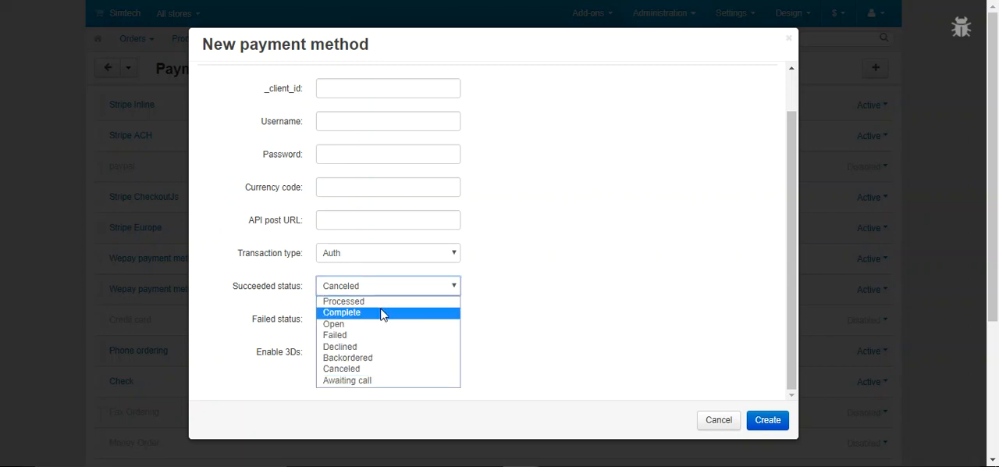
{"action": "left_click", "coordinate": [382, 312]}
{"action": "left_click", "coordinate": [352, 319]}
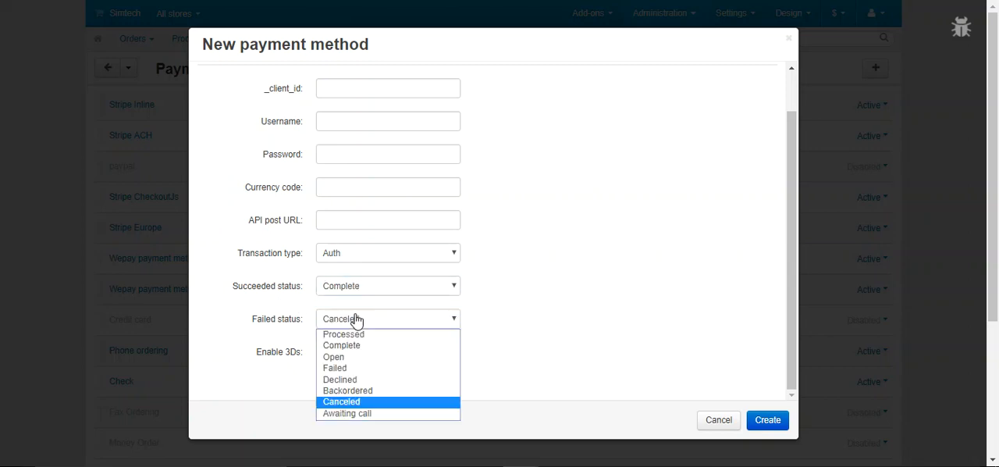
{"action": "left_click", "coordinate": [357, 369]}
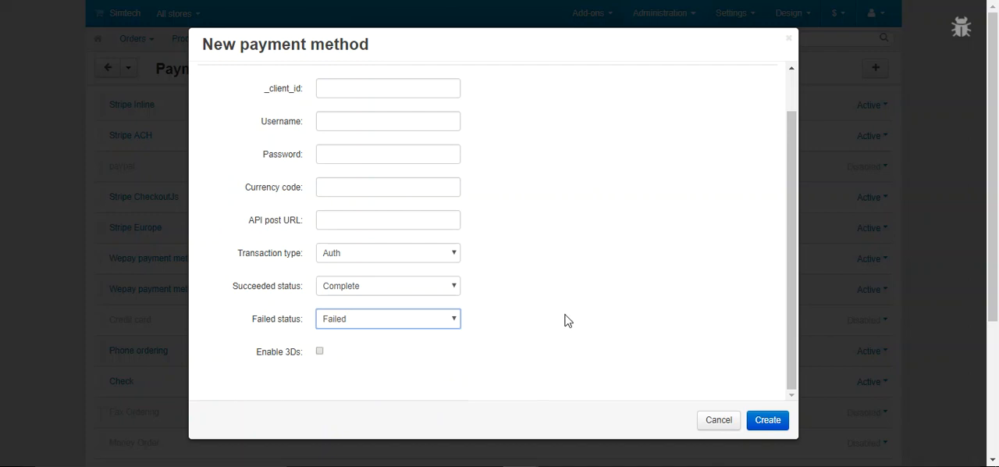
Enable 3Ds, go through its store key, store type and 3D post URL fields, and select Turkish as the language
{"action": "scroll", "coordinate": [339, 311], "scroll_direction": "down", "scroll_amount": 1}
{"action": "left_click", "coordinate": [320, 294]}
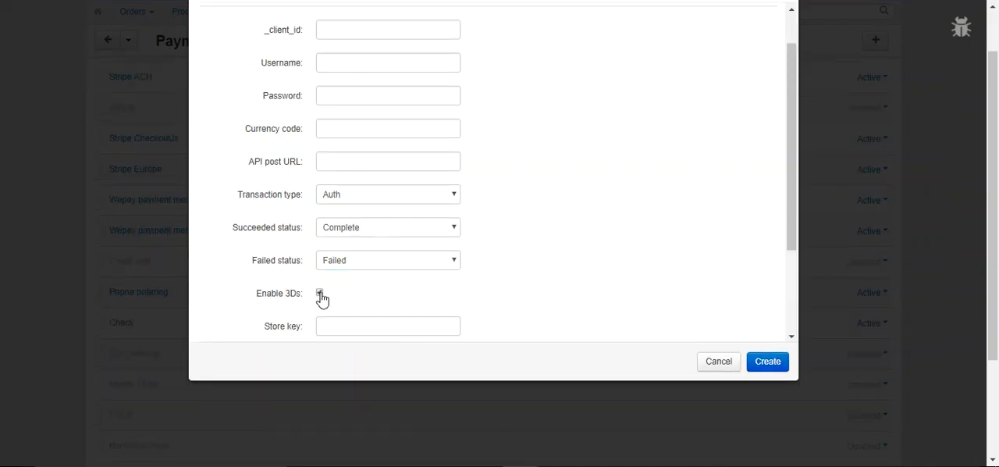
{"action": "scroll", "coordinate": [489, 269], "scroll_direction": "down", "scroll_amount": 3}
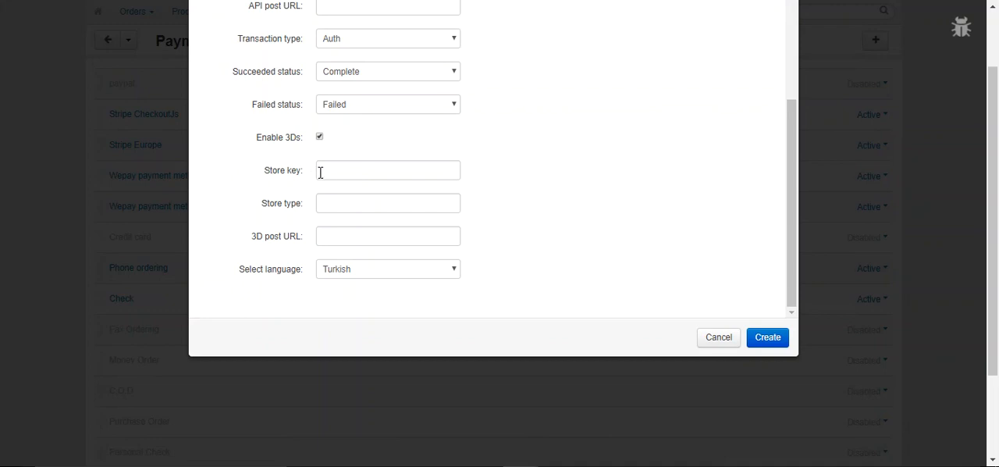
{"action": "left_click", "coordinate": [355, 169]}
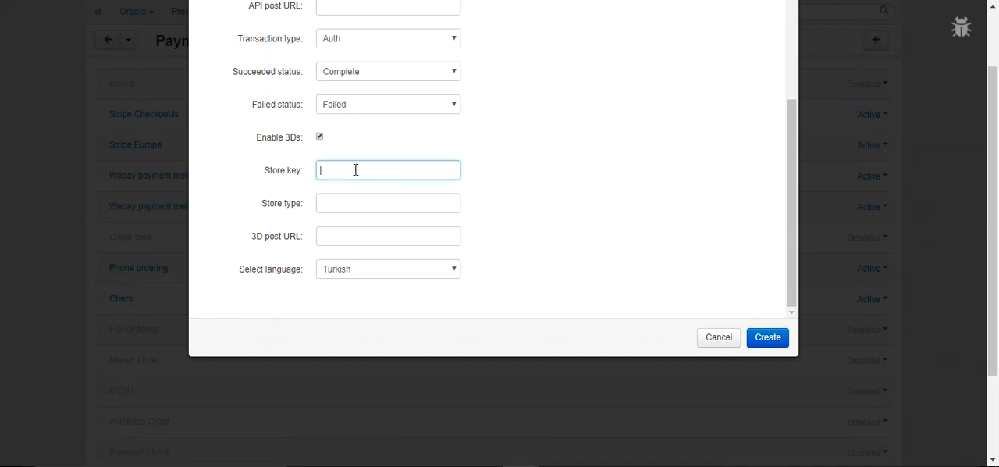
{"action": "left_click", "coordinate": [361, 202]}
{"action": "left_click", "coordinate": [351, 234]}
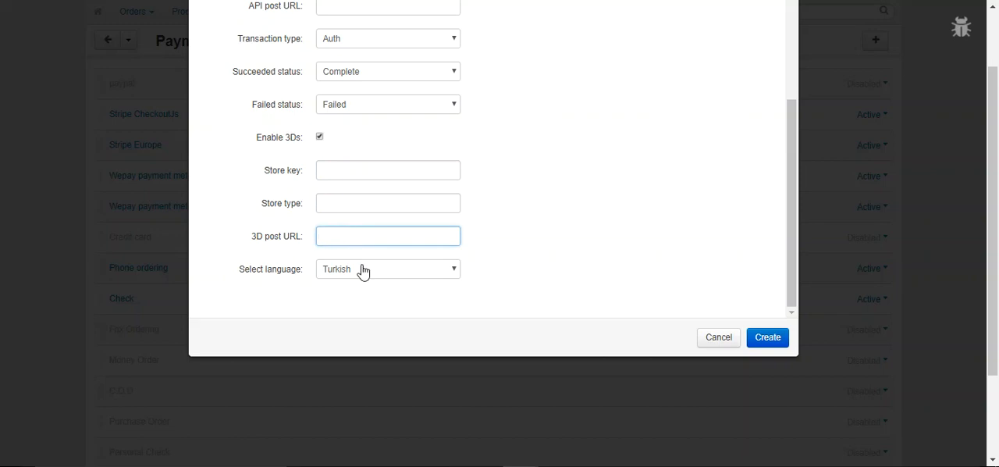
{"action": "left_click", "coordinate": [363, 271]}
{"action": "left_click", "coordinate": [373, 286]}
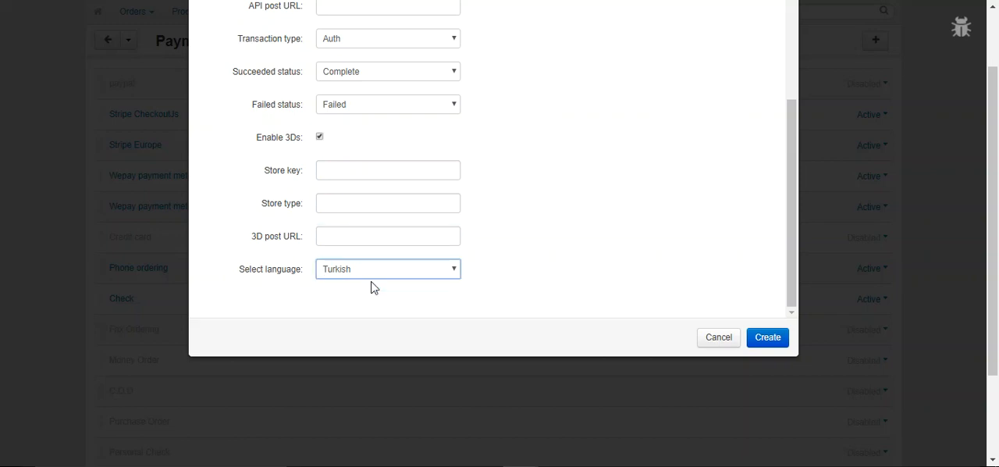
{"action": "scroll", "coordinate": [565, 229], "scroll_direction": "up", "scroll_amount": 3}
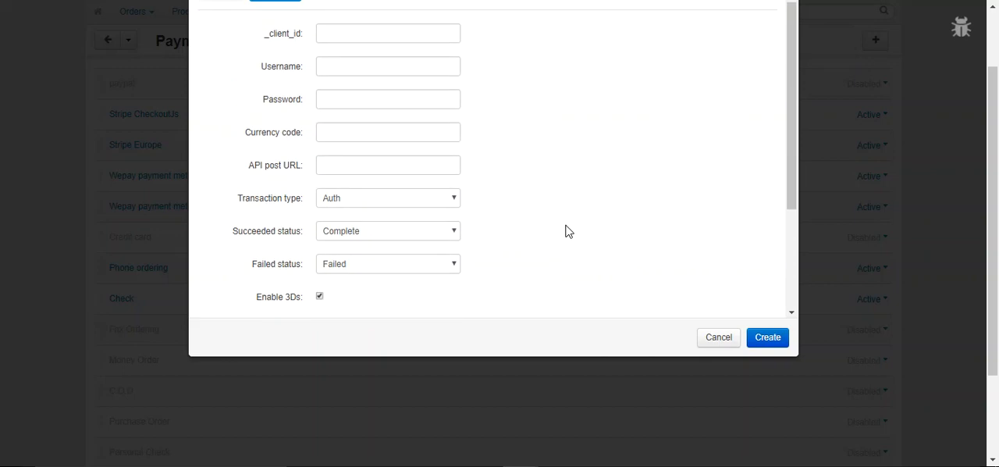
{"action": "scroll", "coordinate": [567, 231], "scroll_direction": "up", "scroll_amount": 2}
{"action": "scroll", "coordinate": [567, 280], "scroll_direction": "down", "scroll_amount": 3}
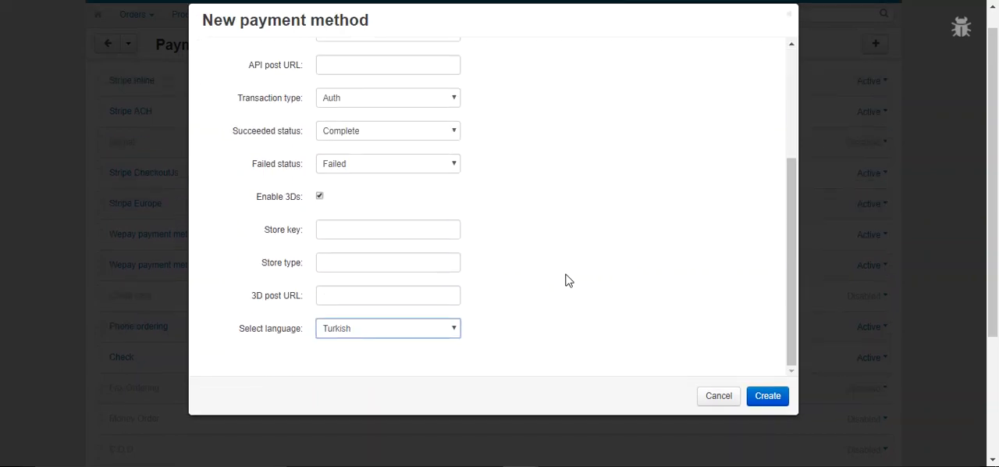
Create the configured inline payment method and dismiss the save notice
{"action": "left_click", "coordinate": [764, 396]}
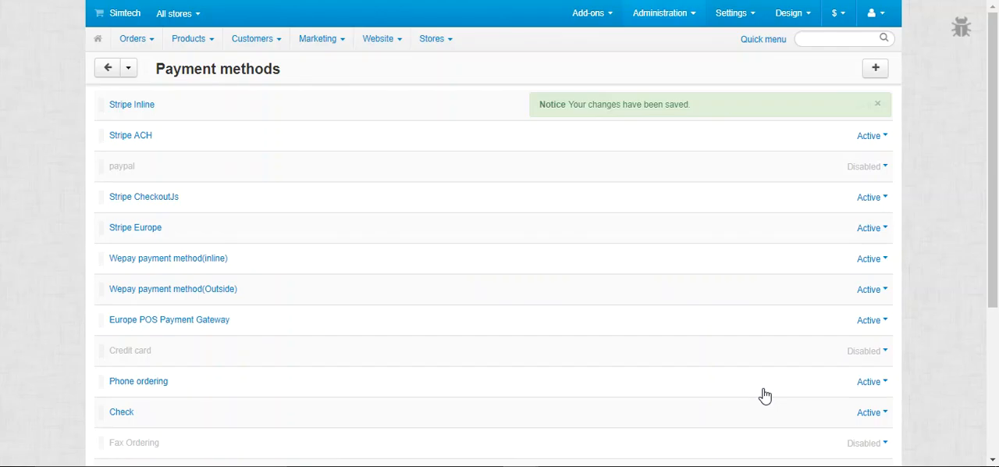
{"action": "left_click", "coordinate": [879, 104]}
Start another payment method named Credit Europe Outside and set its template to cc_europe_payment_outside.tpl
{"action": "left_click", "coordinate": [875, 69]}
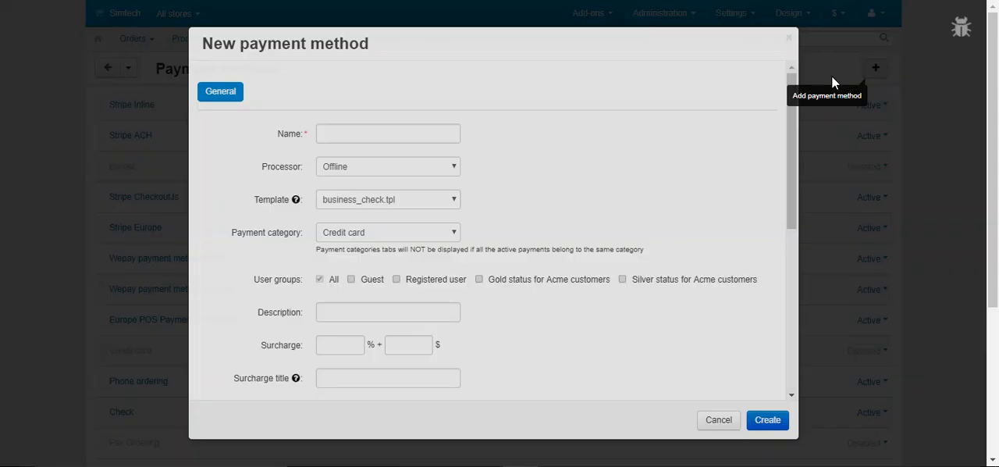
{"action": "left_click", "coordinate": [411, 132]}
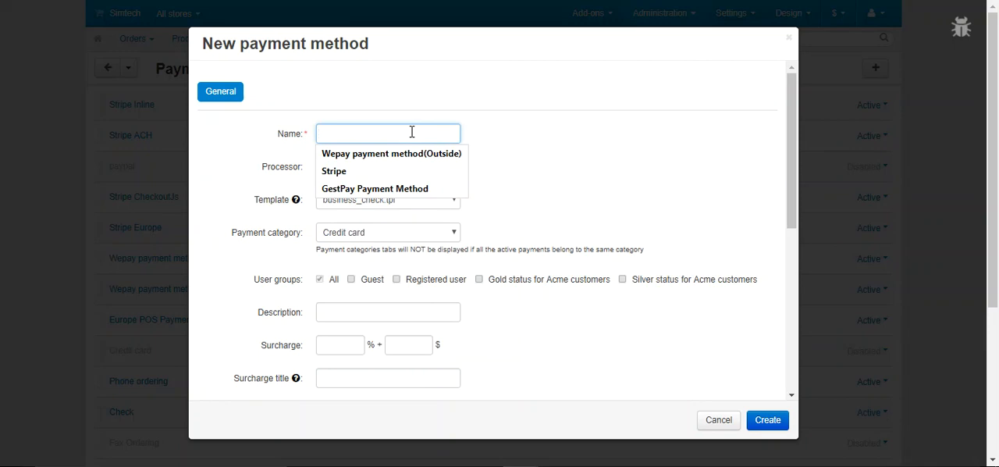
{"action": "type", "text": "Credit Europe Outside"}
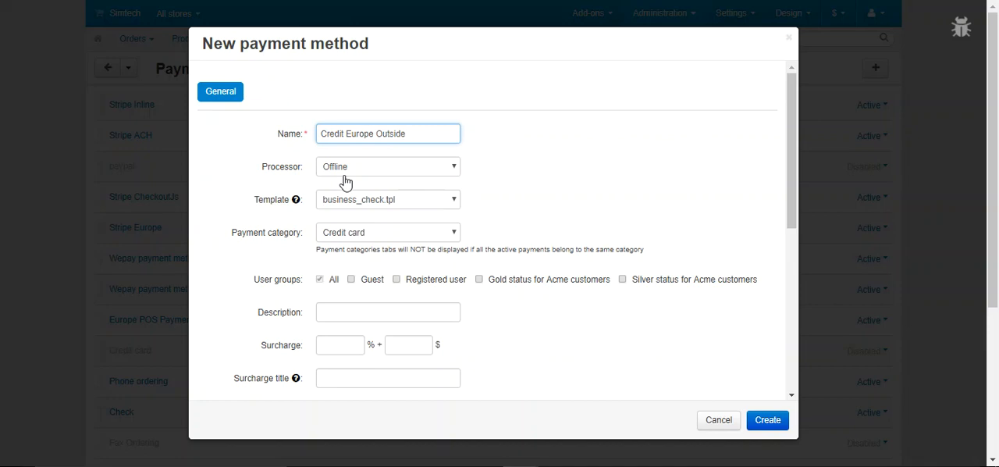
{"action": "left_click", "coordinate": [381, 201]}
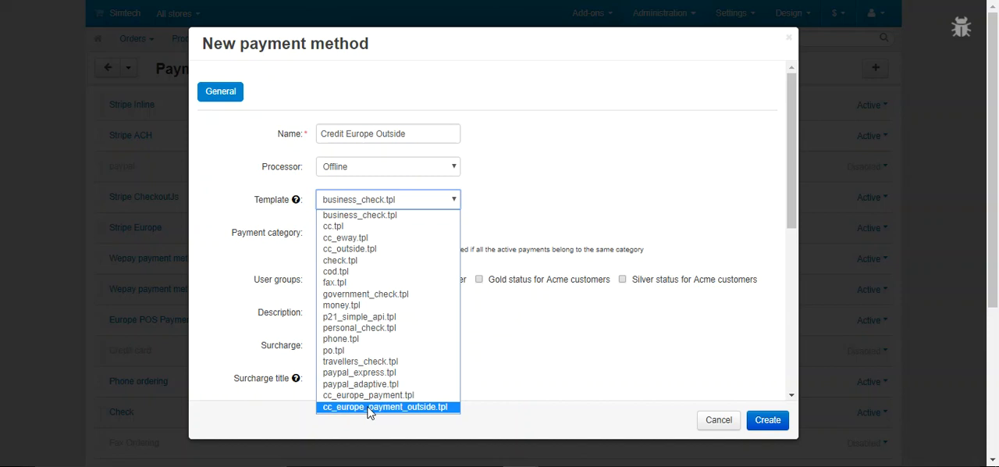
{"action": "left_click", "coordinate": [398, 407]}
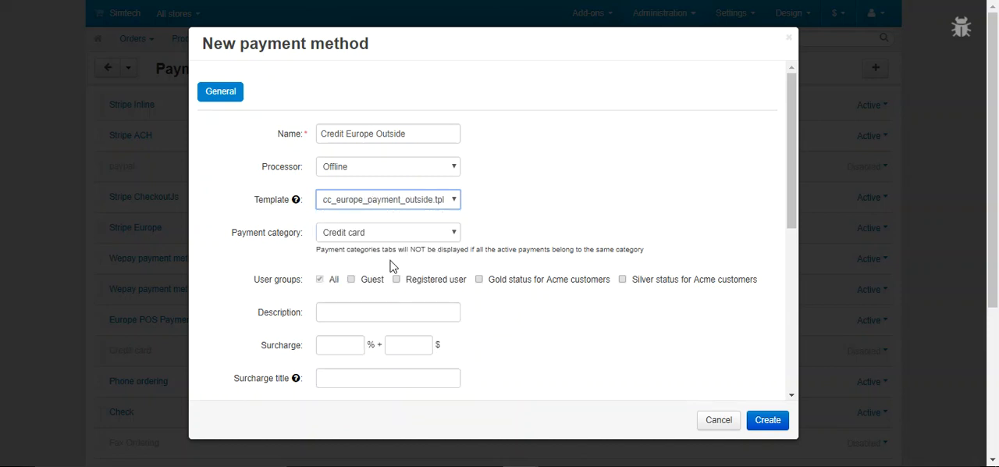
Set the processor to Europe Payment Gateway (Outside - Card Avantaj with installments)
{"action": "left_click", "coordinate": [429, 173]}
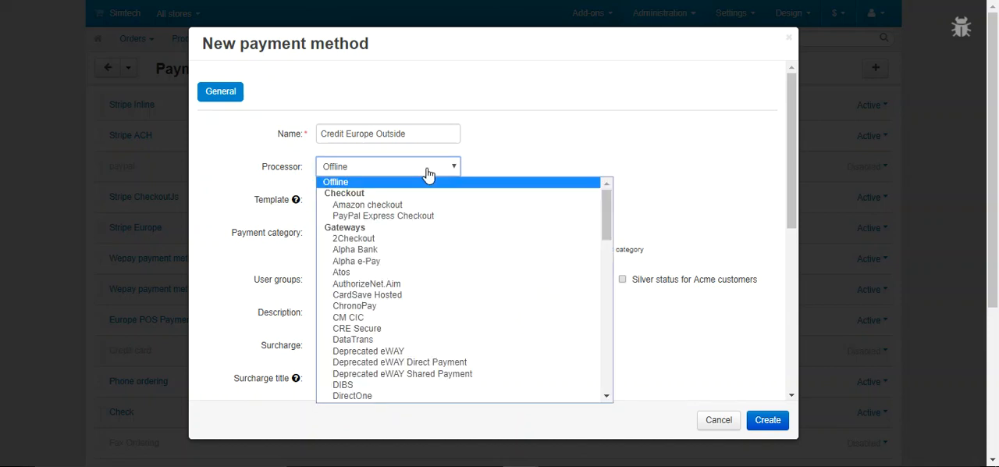
{"action": "type", "text": "eu"}
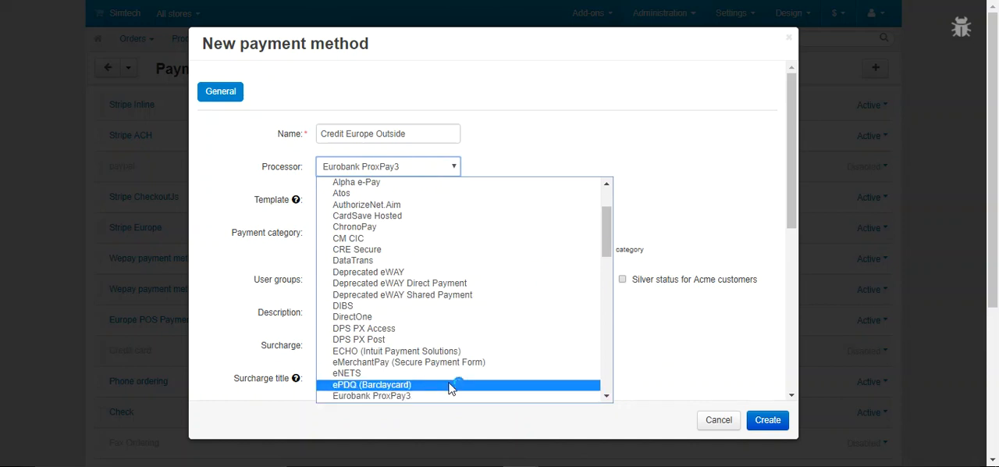
{"action": "scroll", "coordinate": [447, 383], "scroll_direction": "down", "scroll_amount": 2}
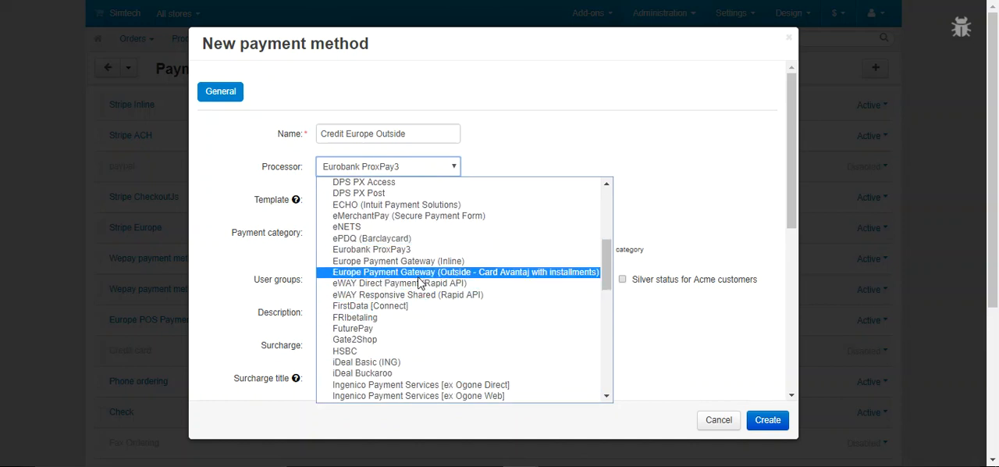
{"action": "left_click", "coordinate": [419, 274]}
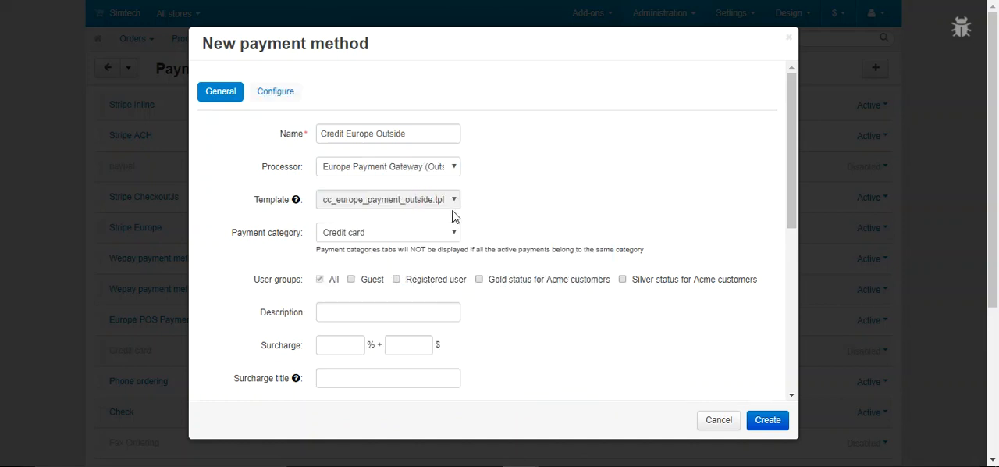
Open the outside processor's configuration and go through the client ID, store key, store type, 3D post URL and currency code fields
{"action": "left_click", "coordinate": [287, 105]}
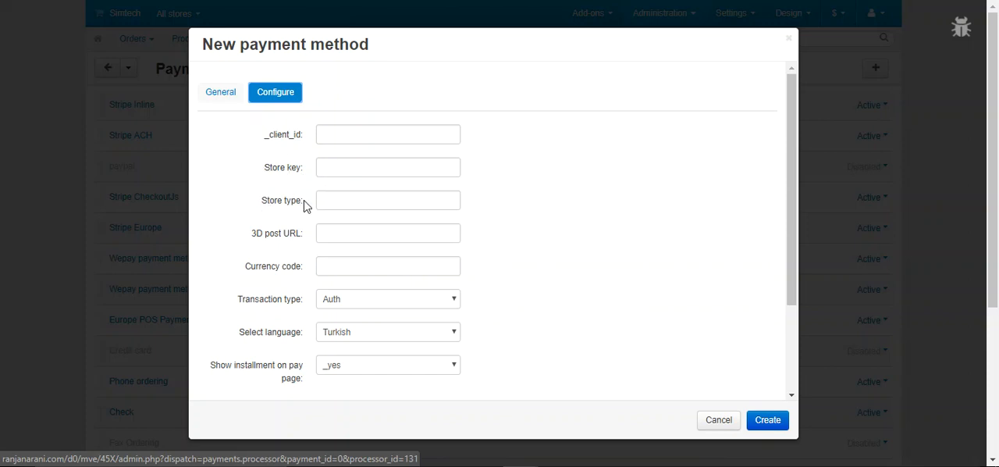
{"action": "left_click", "coordinate": [330, 232]}
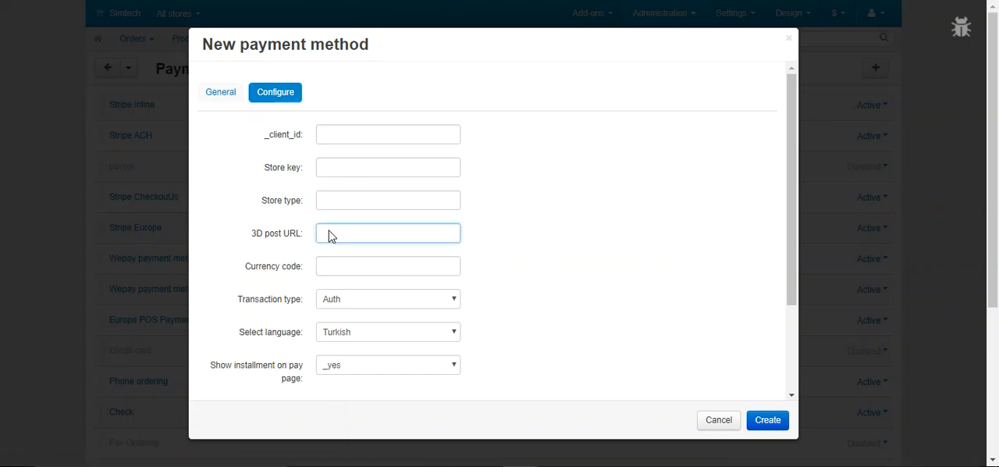
{"action": "left_click", "coordinate": [356, 266]}
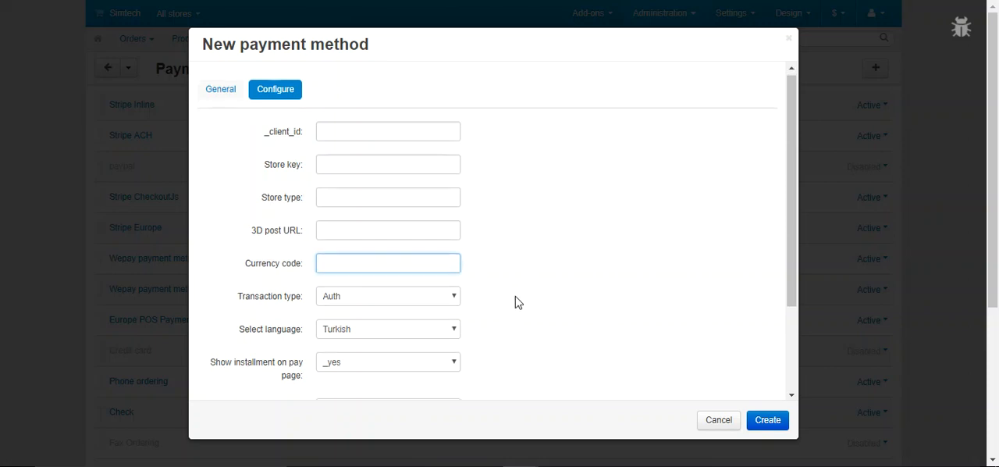
{"action": "scroll", "coordinate": [516, 296], "scroll_direction": "down", "scroll_amount": 1}
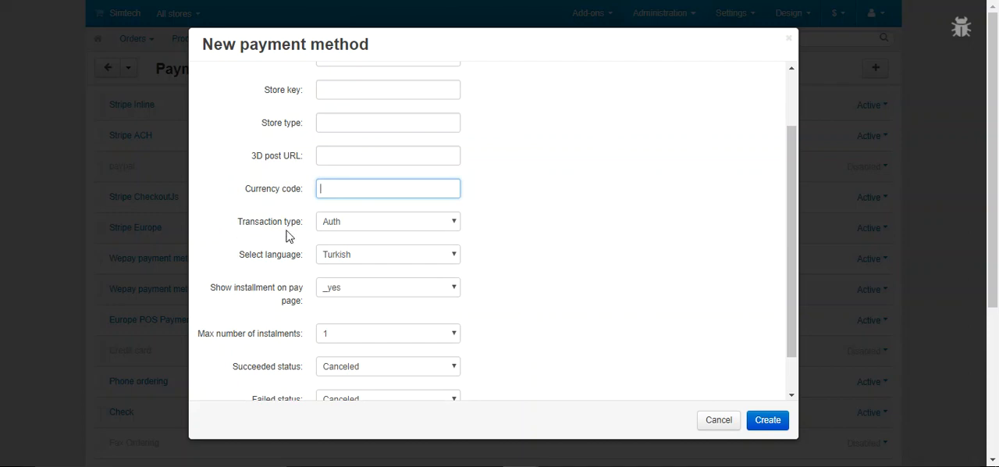
Select Auth as the outside method's transaction type and Turkish as its language
{"action": "left_click", "coordinate": [376, 228]}
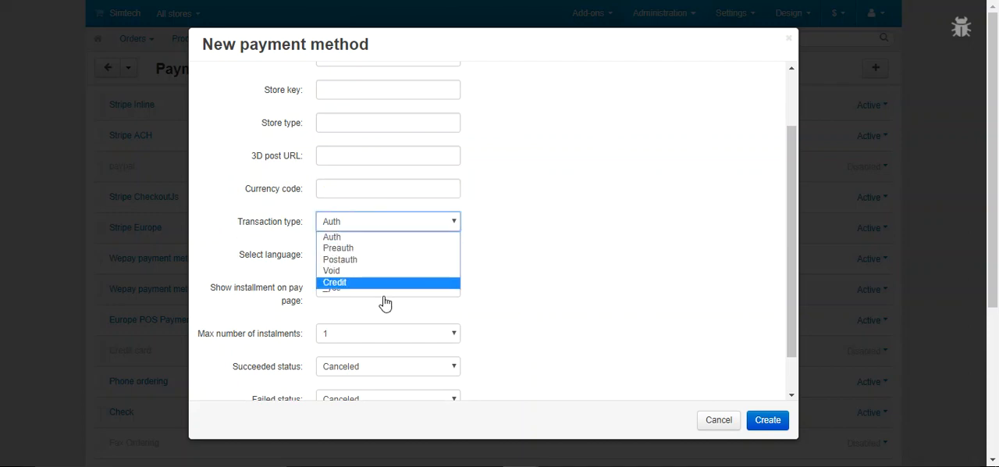
{"action": "left_click", "coordinate": [378, 242]}
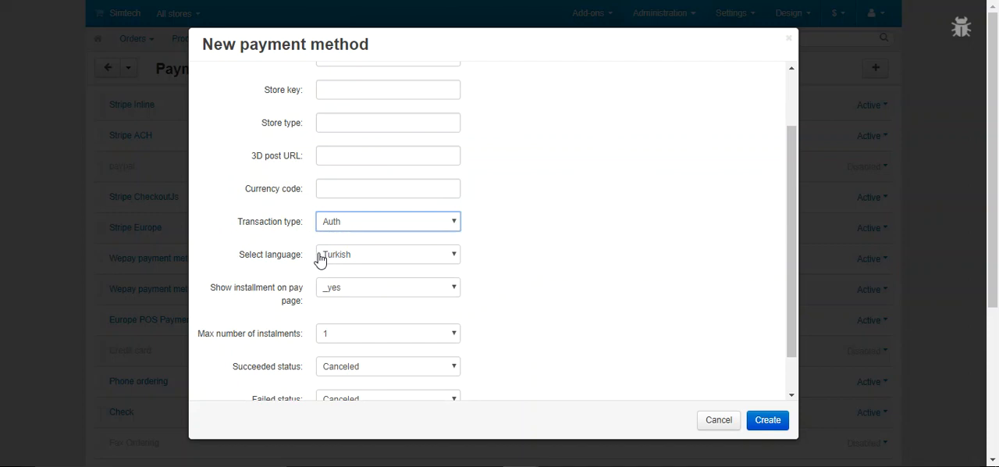
{"action": "left_click", "coordinate": [362, 259]}
{"action": "left_click", "coordinate": [365, 270]}
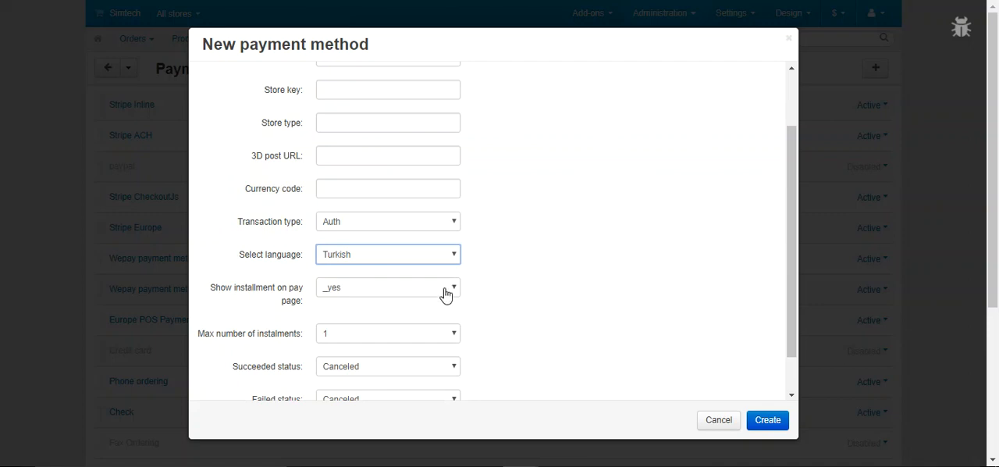
Go through the options for showing installments on the pay page and set it to _no
{"action": "left_click", "coordinate": [407, 293]}
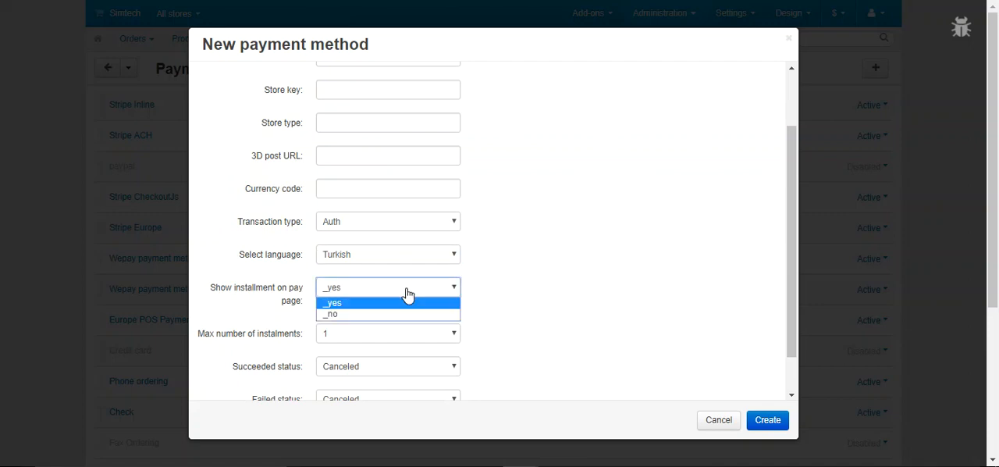
{"action": "left_click", "coordinate": [407, 305]}
{"action": "left_click", "coordinate": [421, 286]}
{"action": "left_click", "coordinate": [419, 315]}
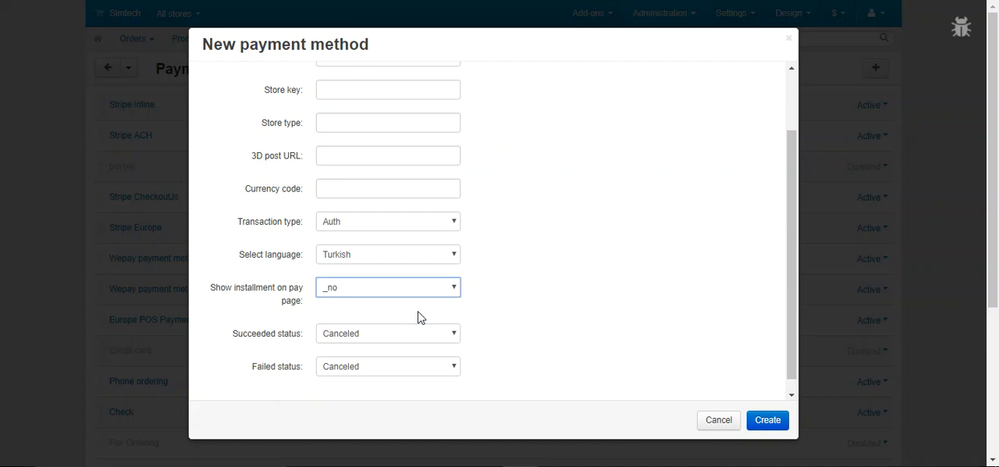
Set the option to show installments on the pay page to _yes and the maximum number of instalments to 6
{"action": "left_click", "coordinate": [442, 290]}
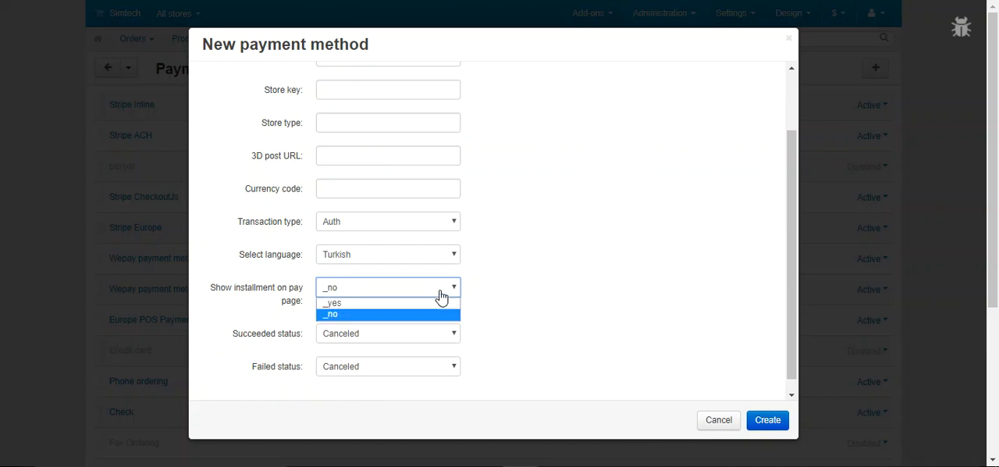
{"action": "left_click", "coordinate": [442, 304]}
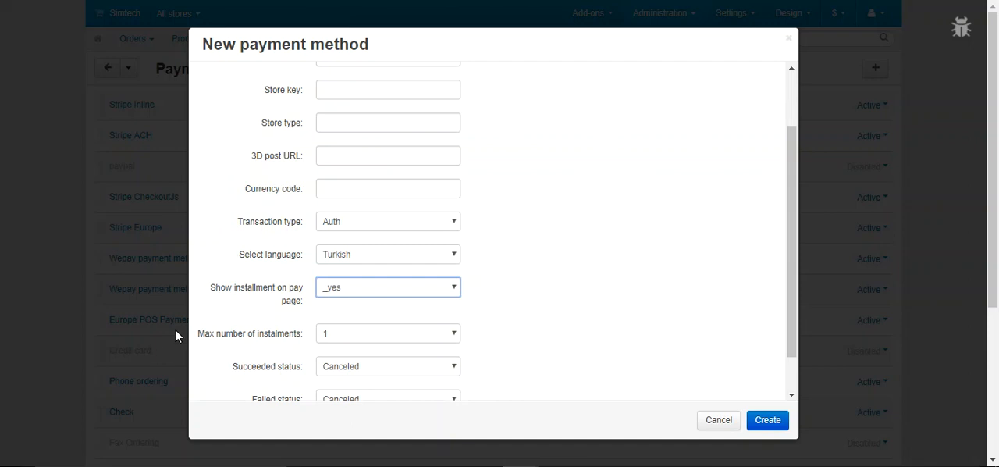
{"action": "left_click", "coordinate": [452, 335]}
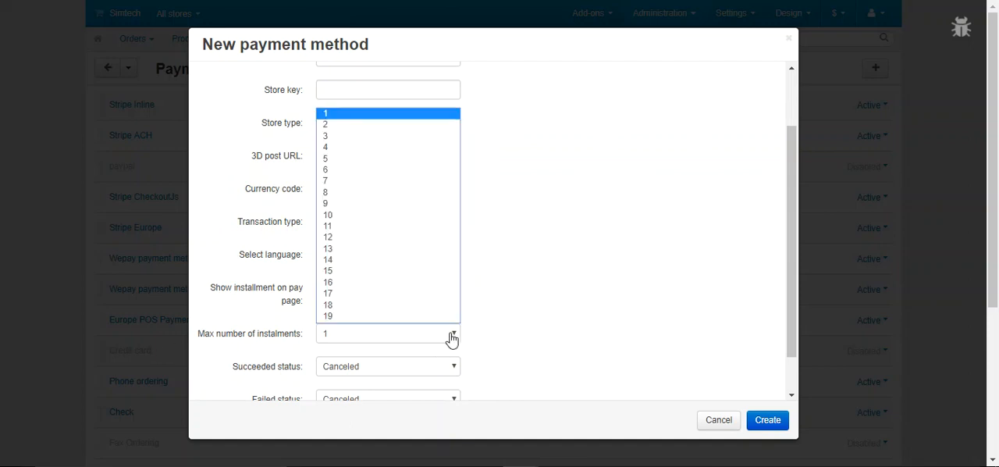
{"action": "left_click", "coordinate": [398, 170]}
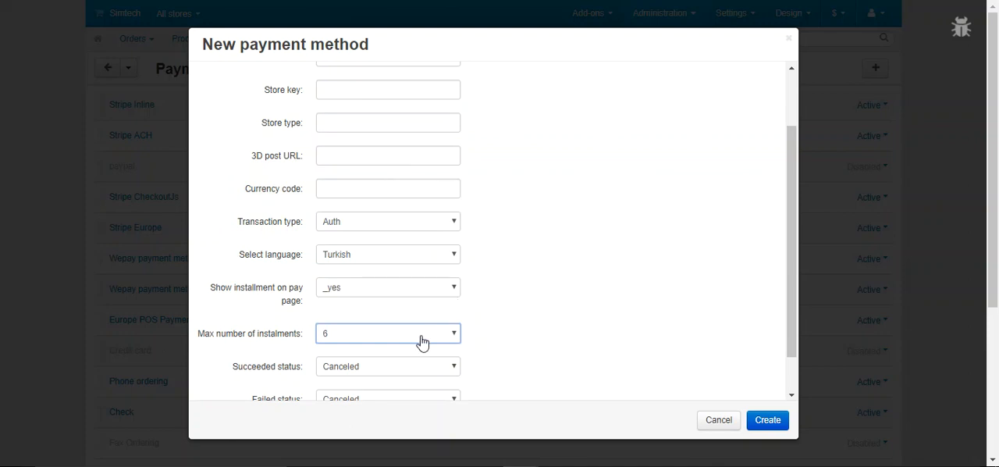
Set the succeeded status to Complete and the failed status to Failed, and create the outside payment method
{"action": "scroll", "coordinate": [497, 269], "scroll_direction": "down", "scroll_amount": 3}
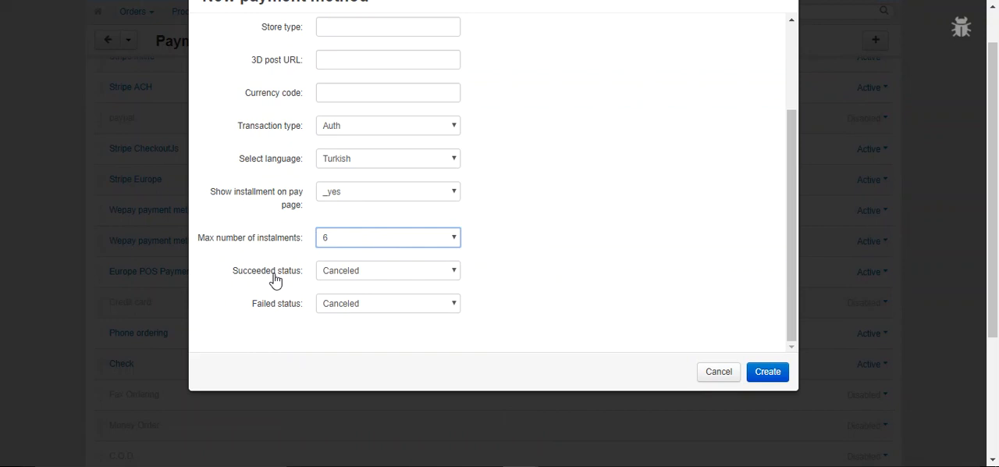
{"action": "left_click", "coordinate": [420, 283]}
{"action": "left_click", "coordinate": [415, 296]}
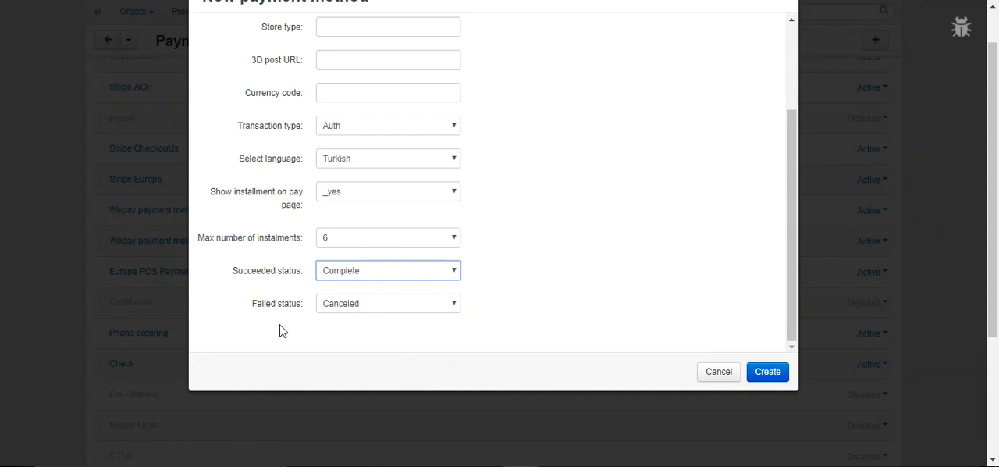
{"action": "left_click", "coordinate": [359, 306]}
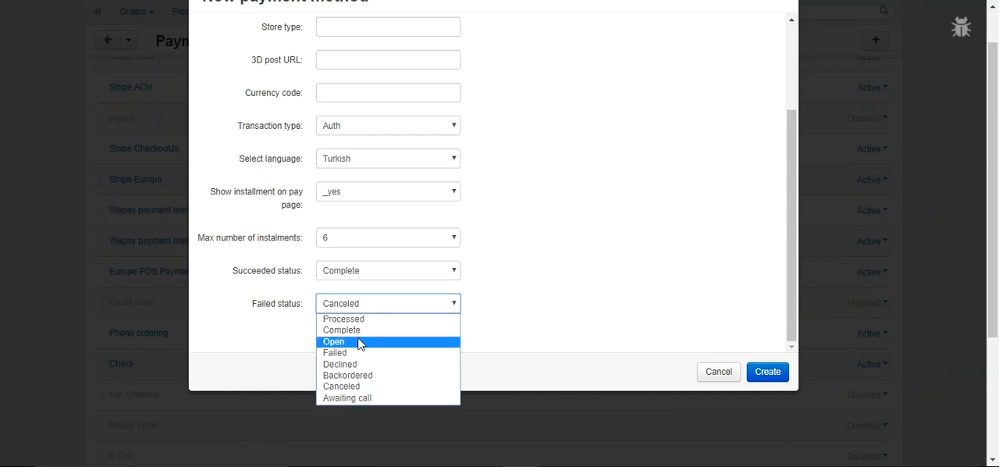
{"action": "left_click", "coordinate": [367, 352]}
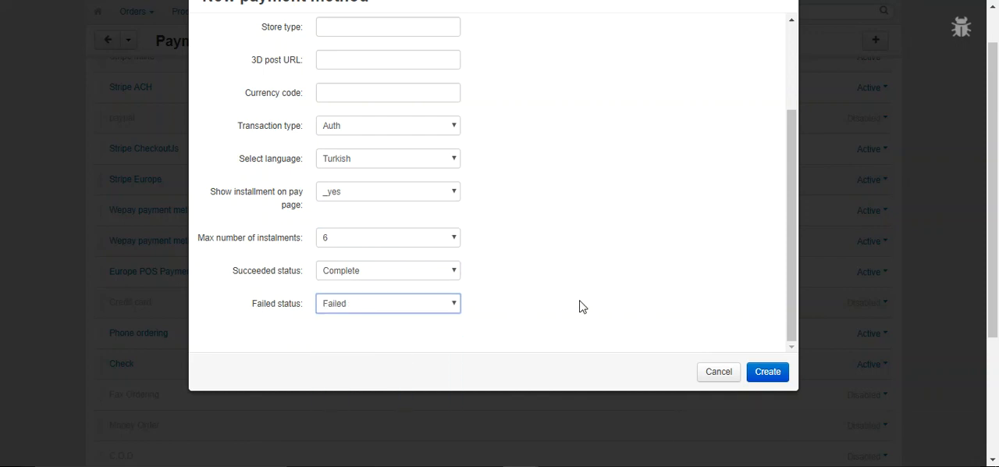
{"action": "left_click", "coordinate": [765, 374]}
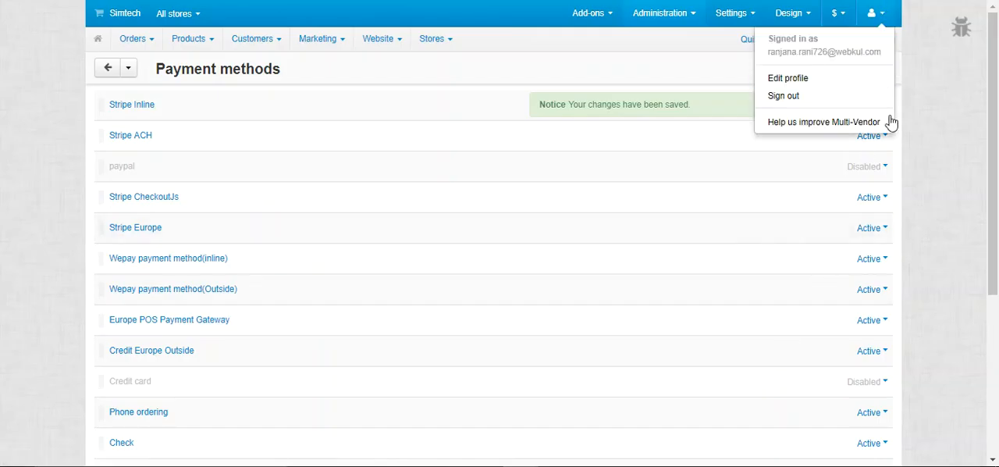
{"action": "left_click", "coordinate": [877, 104]}
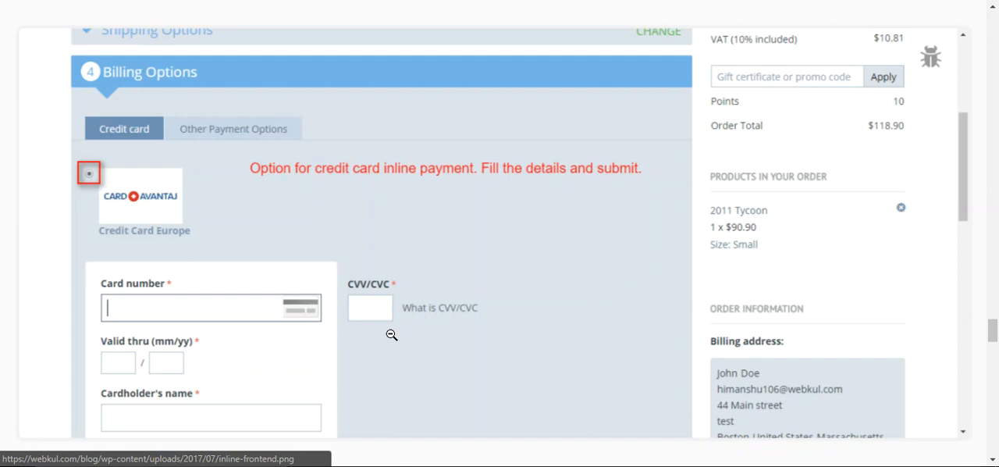
Examine the Webkul guide's enlarged screenshots of the outside payment option with installments and the Credit Europe Bank pay page
{"action": "scroll", "coordinate": [392, 335], "scroll_direction": "down", "scroll_amount": 3}
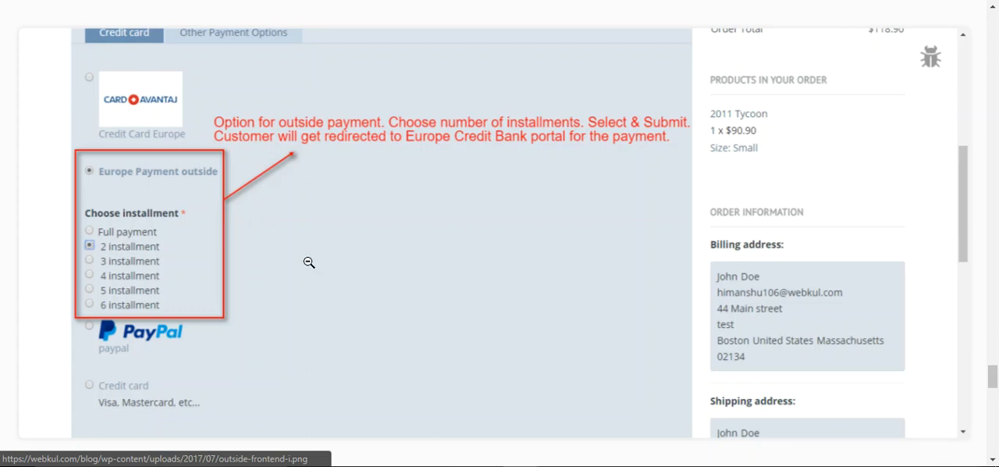
{"action": "left_click", "coordinate": [334, 245]}
{"action": "scroll", "coordinate": [334, 244], "scroll_direction": "down", "scroll_amount": 3}
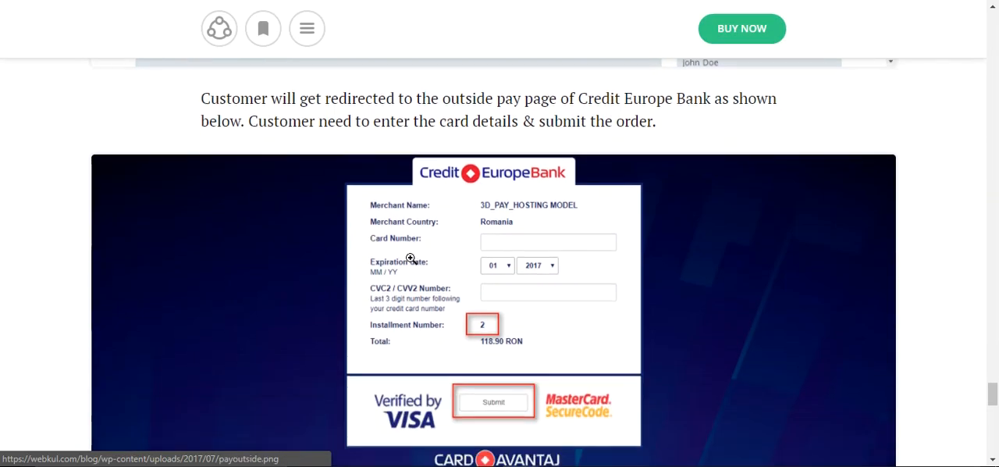
{"action": "left_click", "coordinate": [374, 248]}
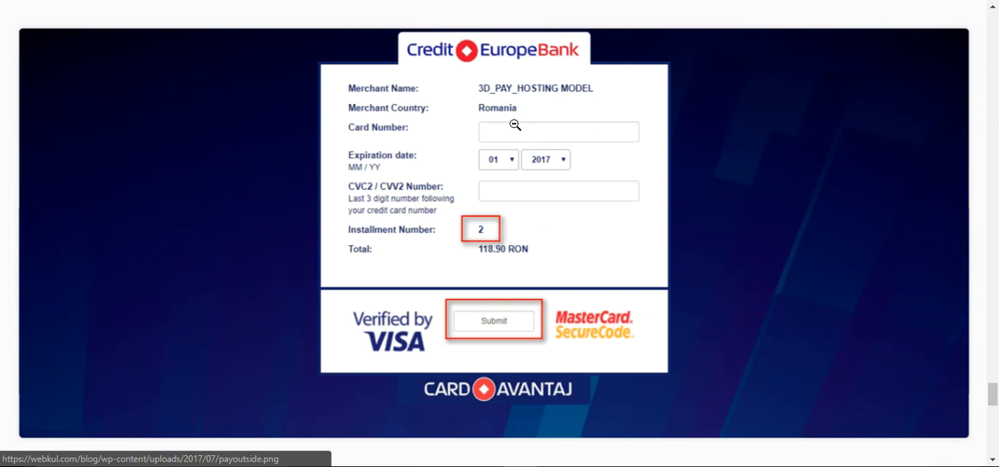
{"action": "left_click", "coordinate": [504, 324]}
{"action": "scroll", "coordinate": [504, 324], "scroll_direction": "down", "scroll_amount": 6}
{"action": "scroll", "coordinate": [516, 302], "scroll_direction": "up", "scroll_amount": 2}
{"action": "scroll", "coordinate": [516, 304], "scroll_direction": "up", "scroll_amount": 5}
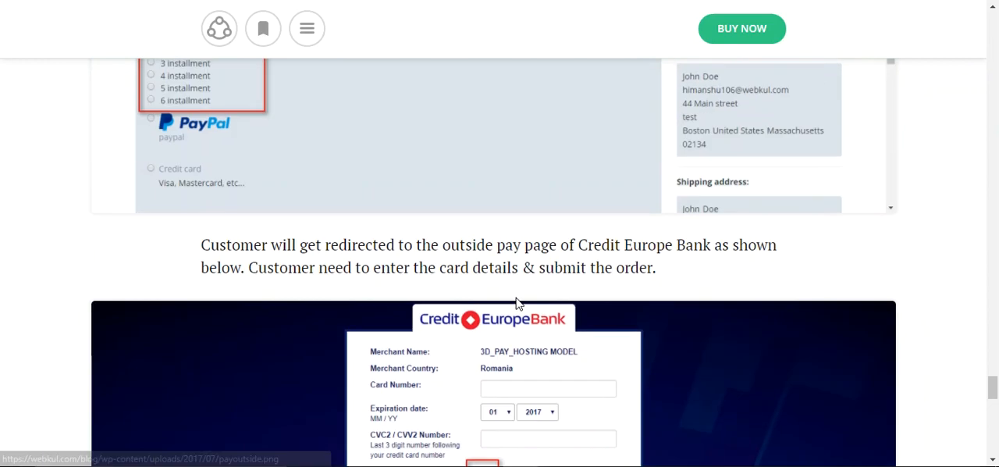
{"action": "left_click", "coordinate": [516, 304]}
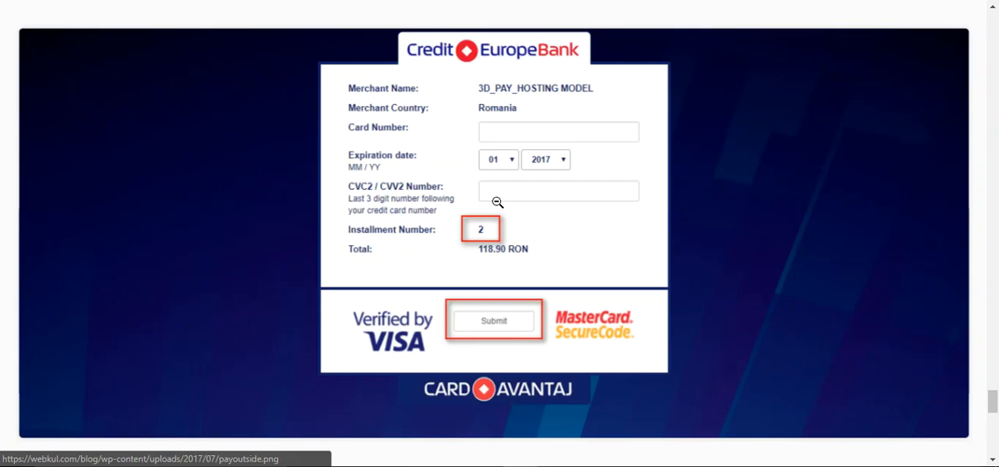